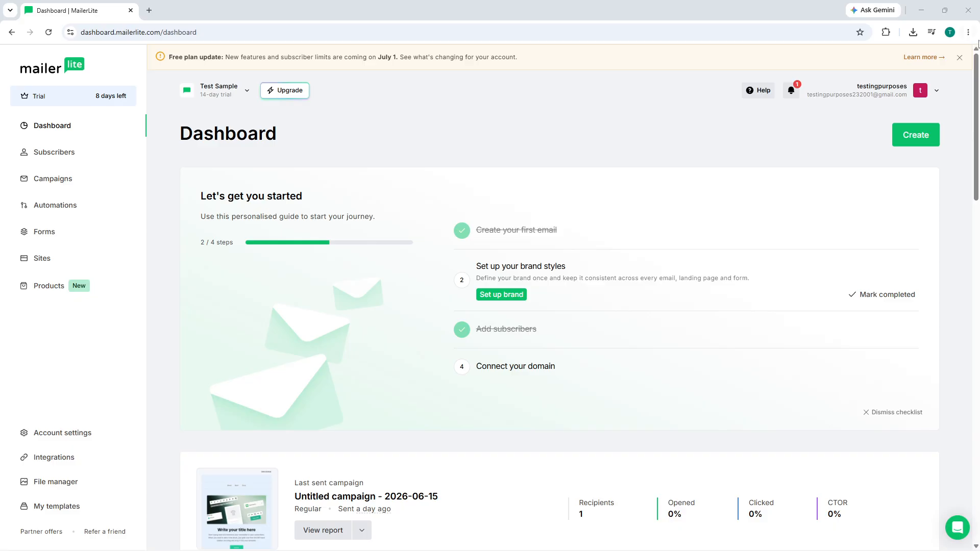
# Step: Dismiss the orange Free plan update banner, then briefly open and close the account menu
pyautogui.click(958, 58)
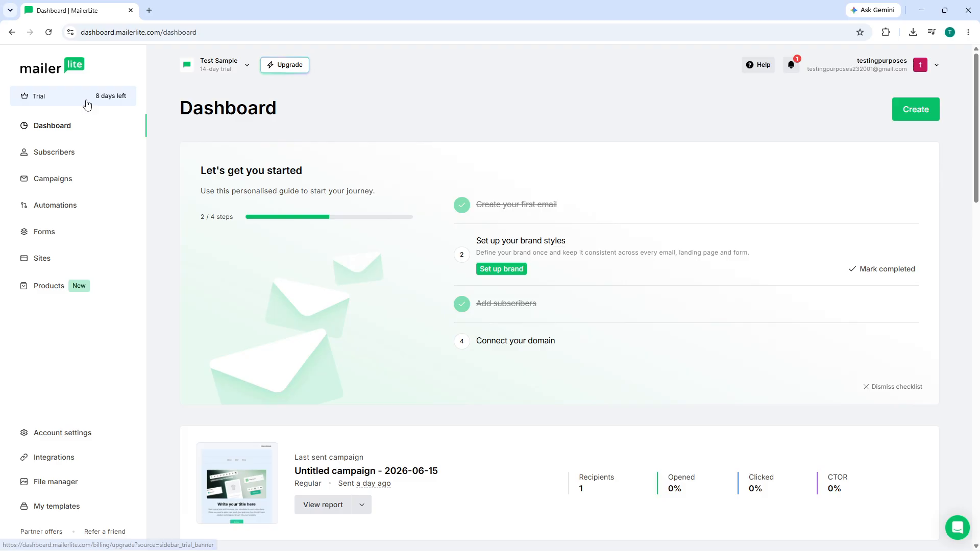
pyautogui.moveTo(89, 102); pyautogui.dragTo(125, 96)
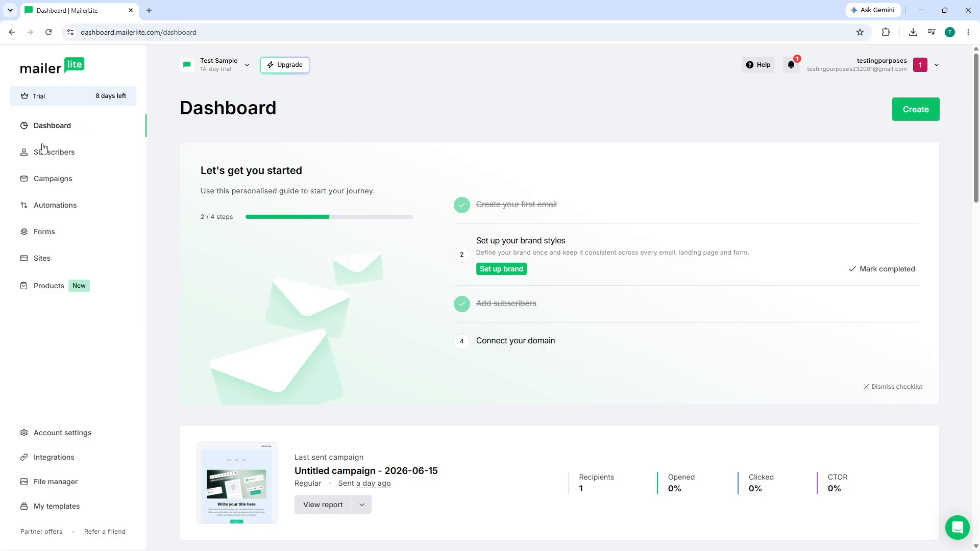
pyautogui.click(938, 66)
pyautogui.click(938, 67)
pyautogui.moveTo(319, 110); pyautogui.dragTo(184, 113)
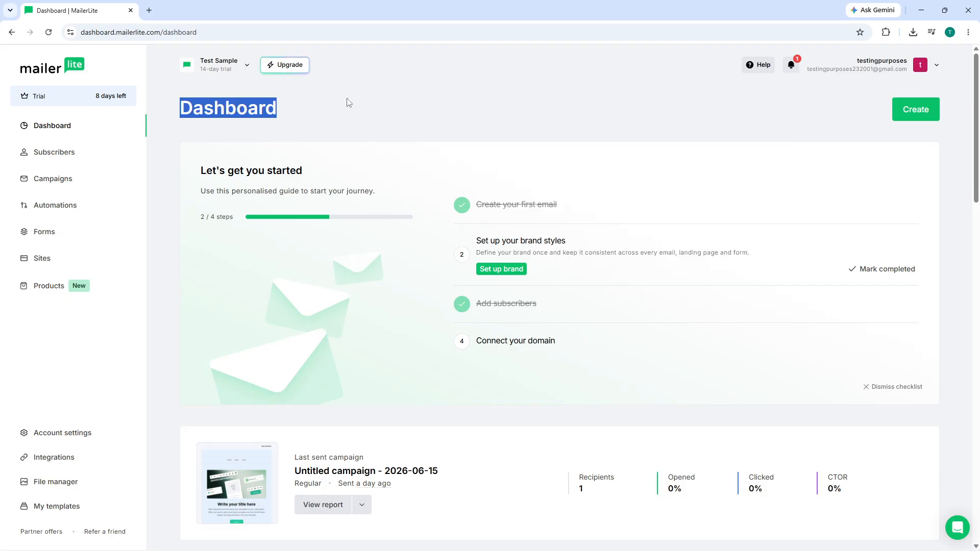
pyautogui.click(349, 101)
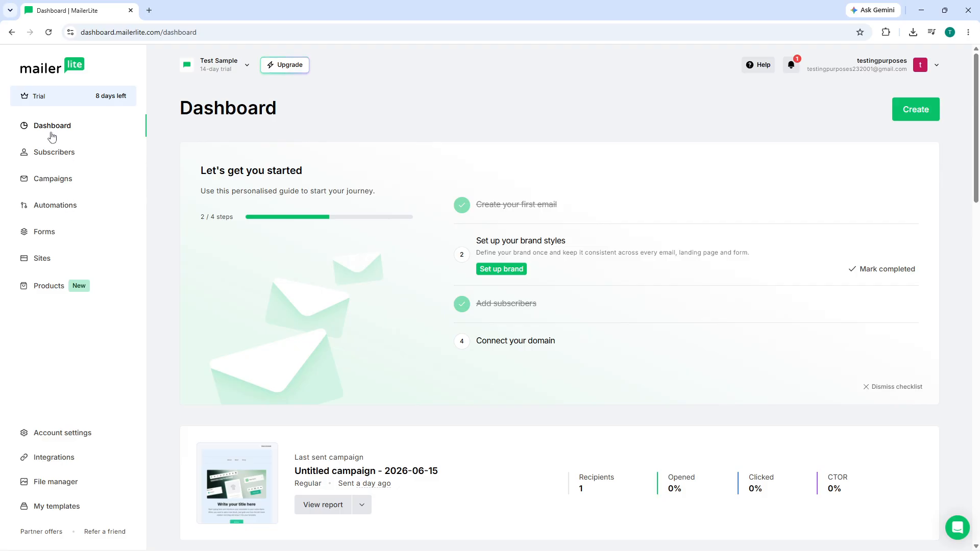
# Step: Tour the Campaigns, Automations, Forms and Sites sections, finishing on the Subscribers list
pyautogui.click(56, 152)
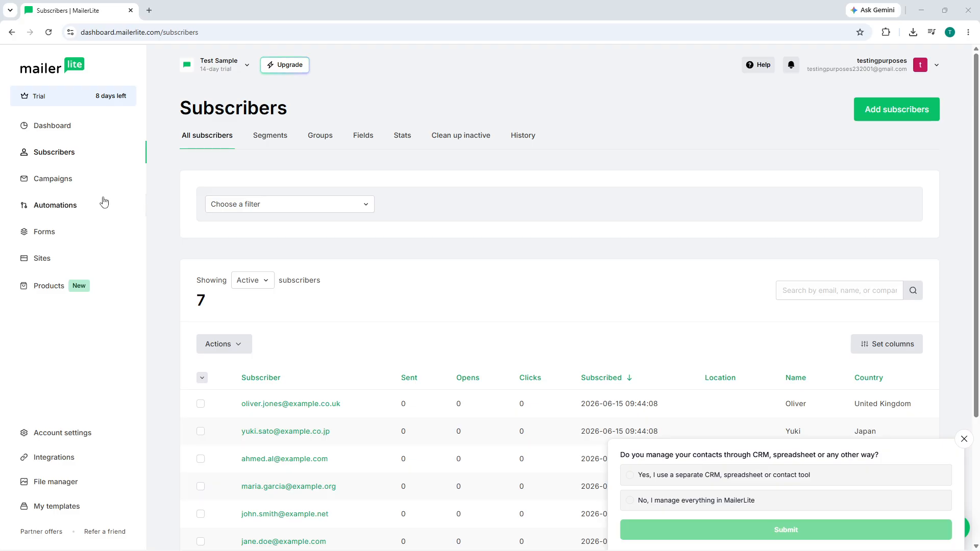
pyautogui.click(65, 186)
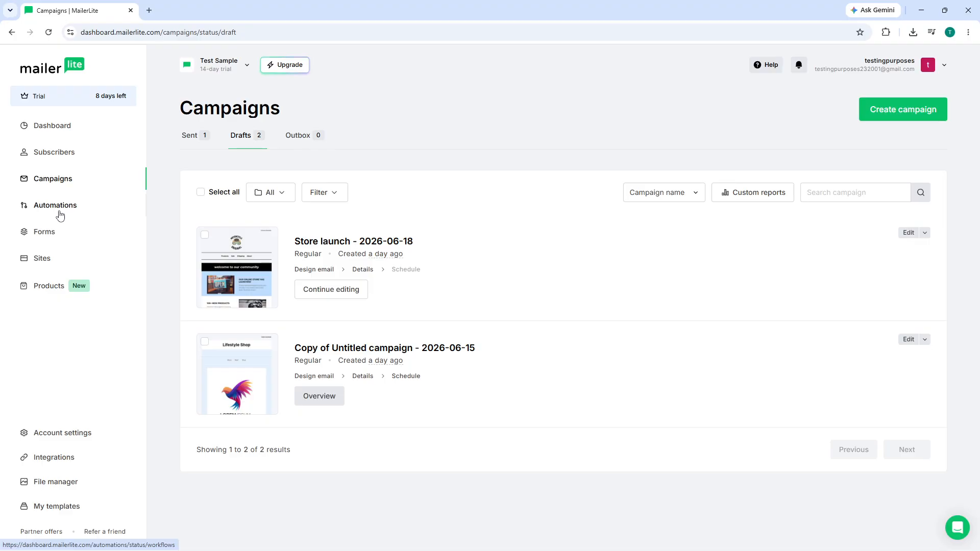
pyautogui.click(60, 213)
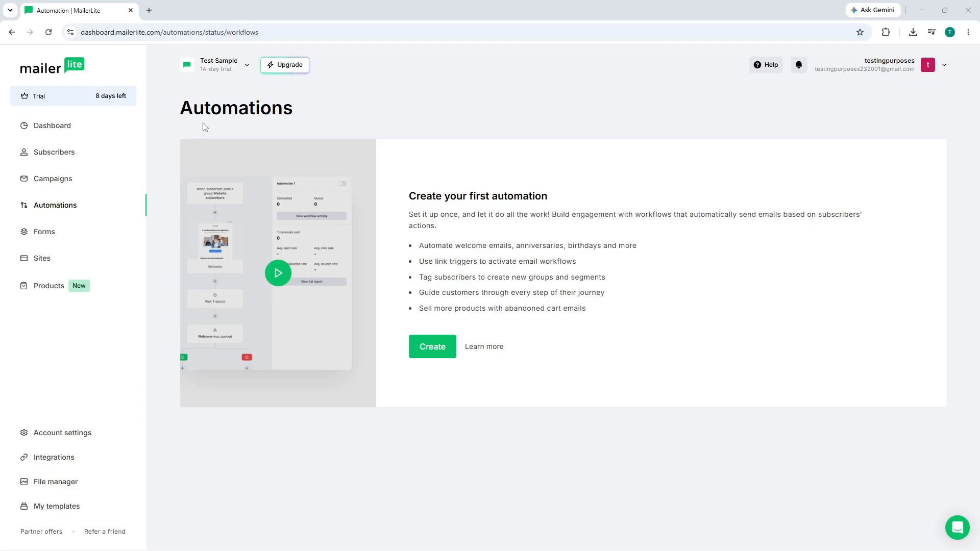
pyautogui.click(78, 229)
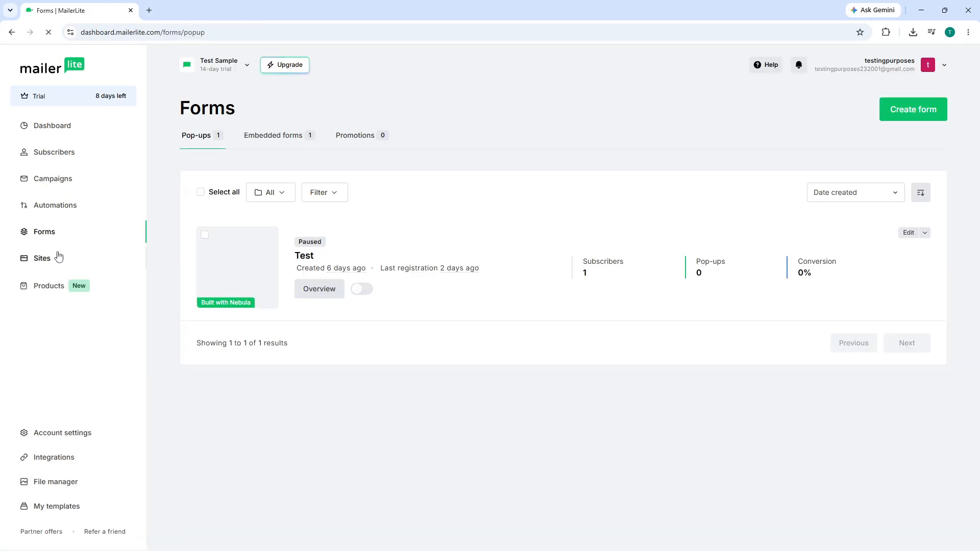
pyautogui.click(54, 259)
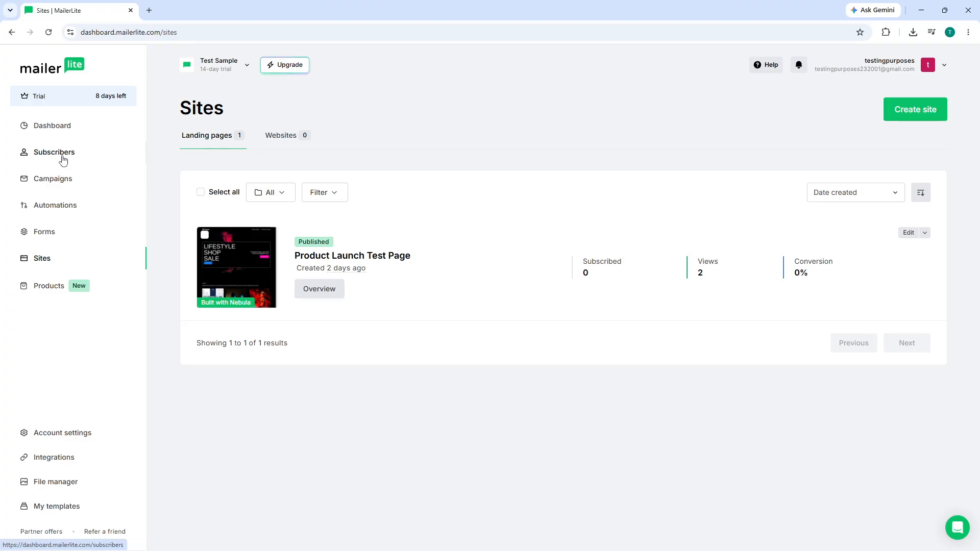
pyautogui.click(63, 187)
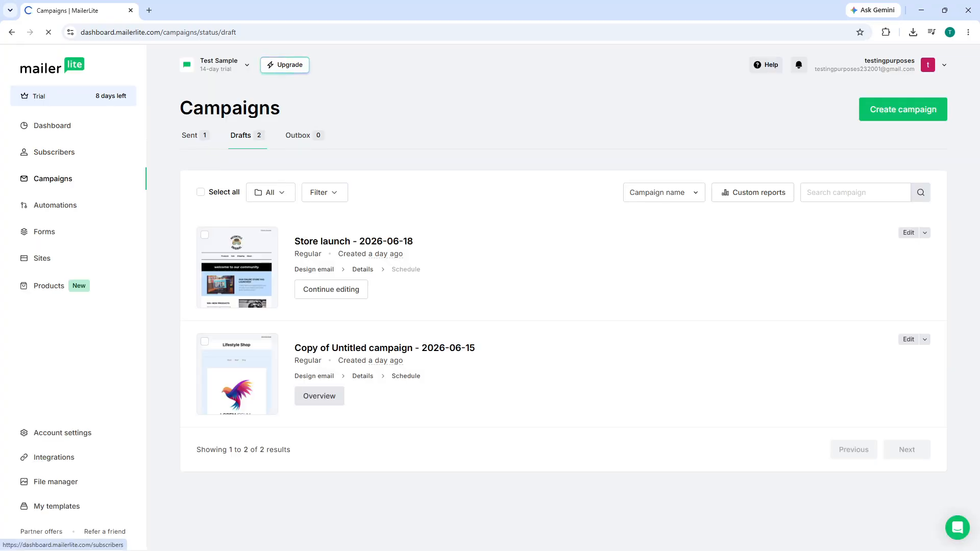
pyautogui.click(54, 152)
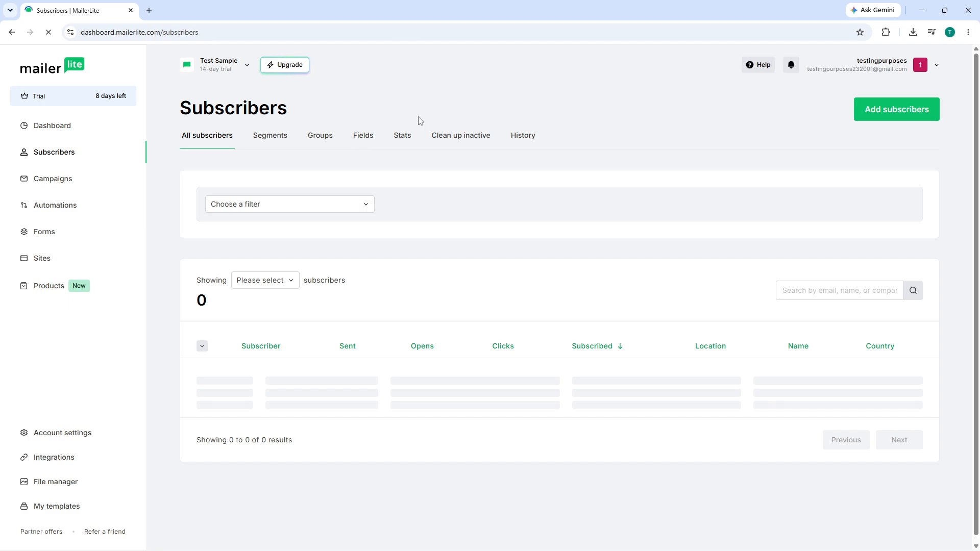
# Step: Check the Groups tab, return to All subscribers, and start Add subscribers
pyautogui.click(312, 138)
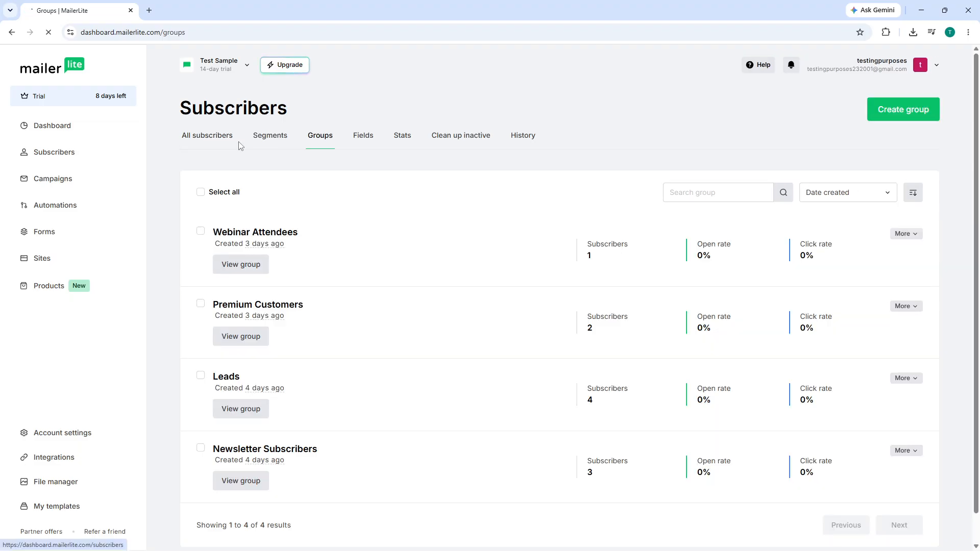
pyautogui.click(198, 145)
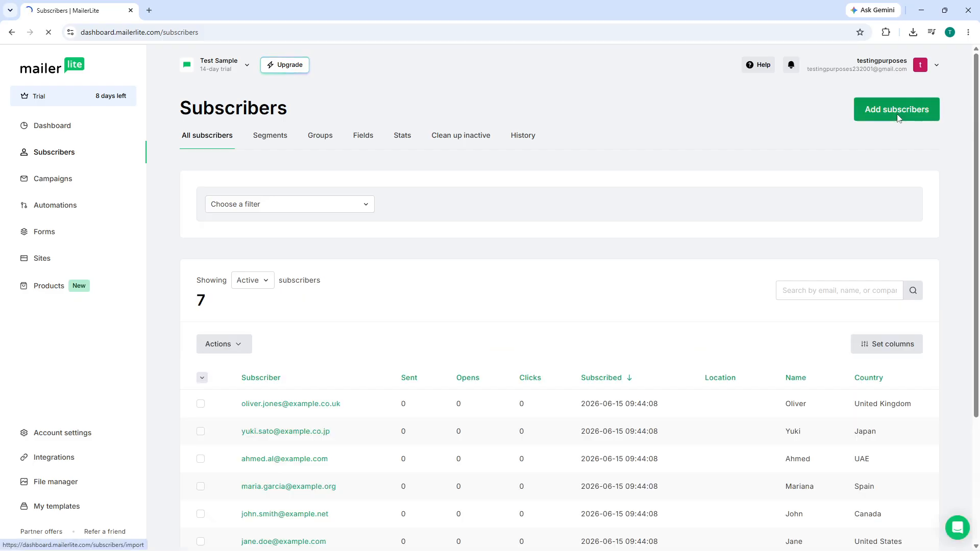
pyautogui.click(899, 118)
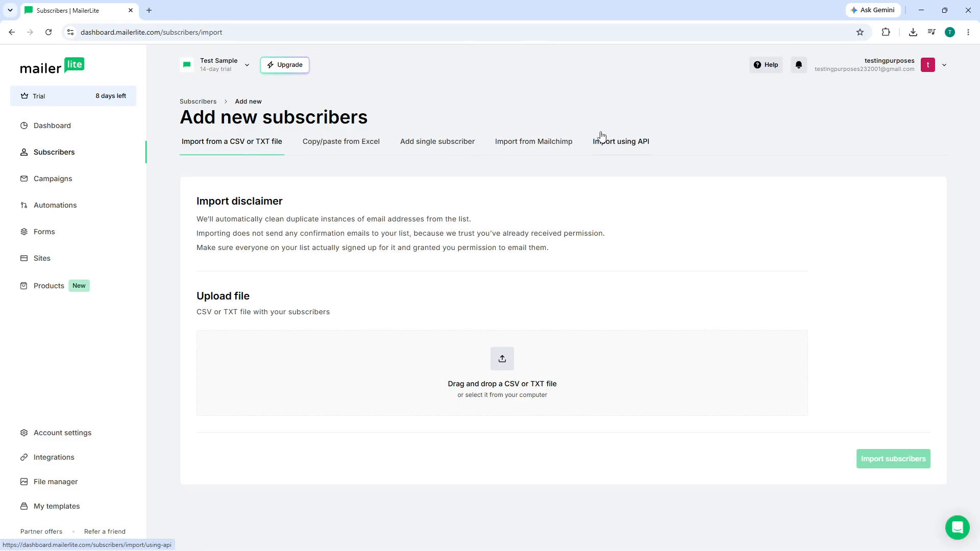
# Step: Switch to adding a single subscriber and enter the example Gmail address as the email
pyautogui.click(445, 144)
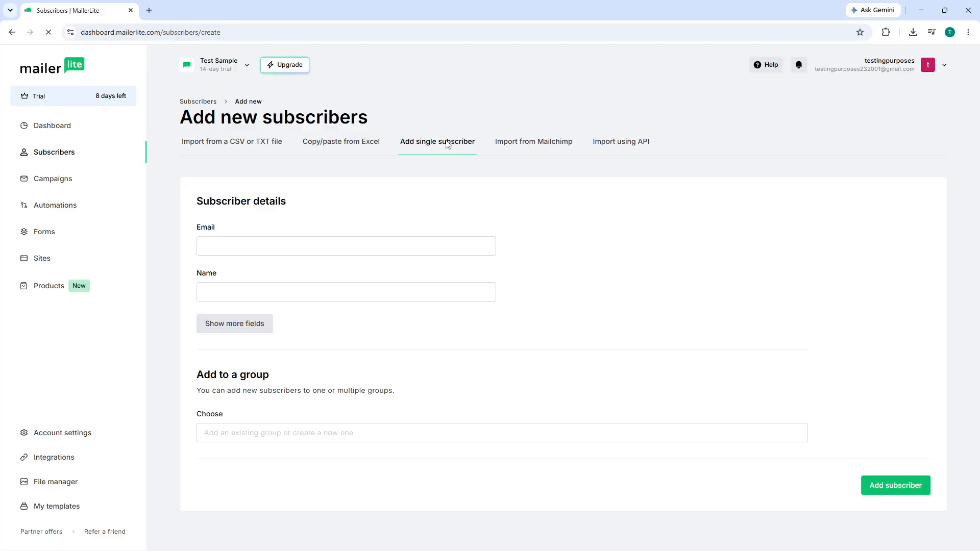
pyautogui.click(329, 246)
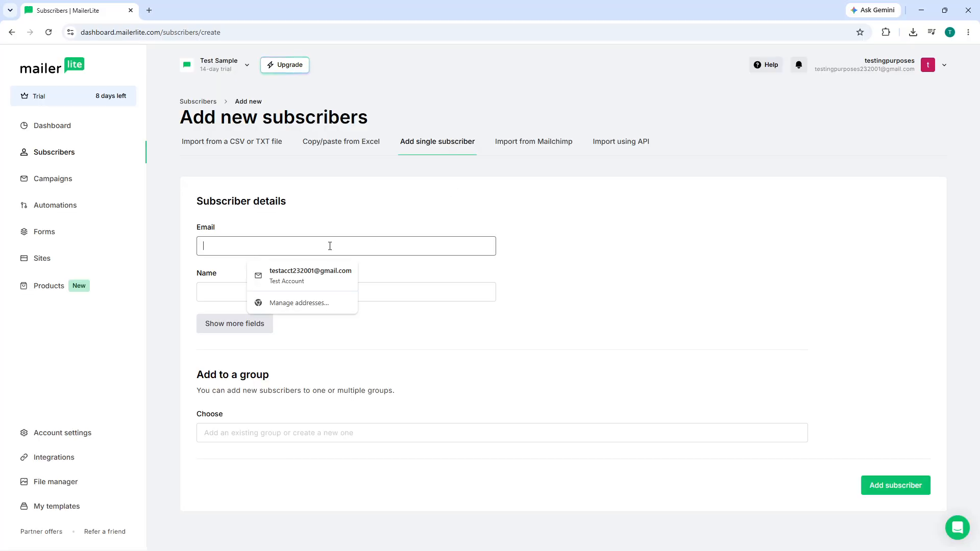
pyautogui.click(375, 287)
pyautogui.click(354, 245)
pyautogui.write('eamp')
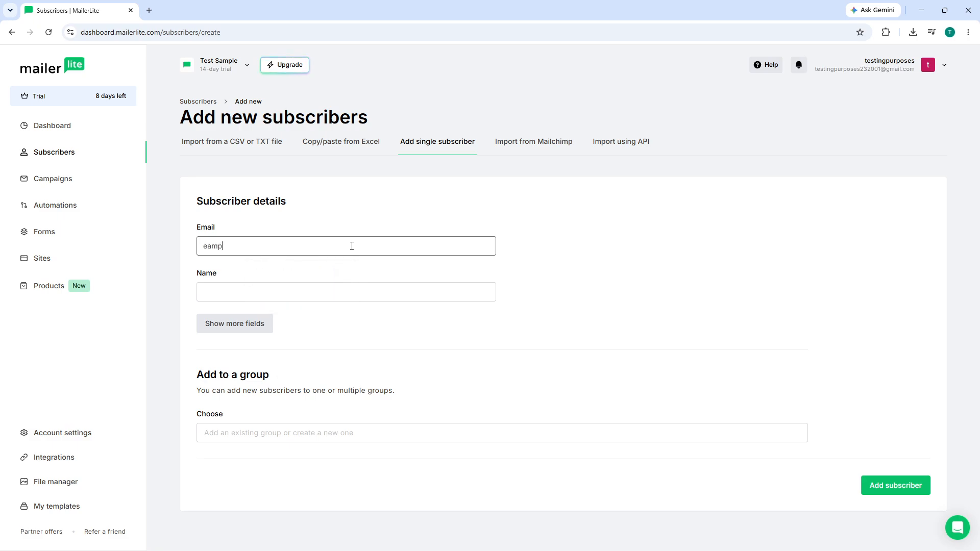
pyautogui.press('BackSpace')
pyautogui.press('BackSpace')
pyautogui.press('BackSpace')
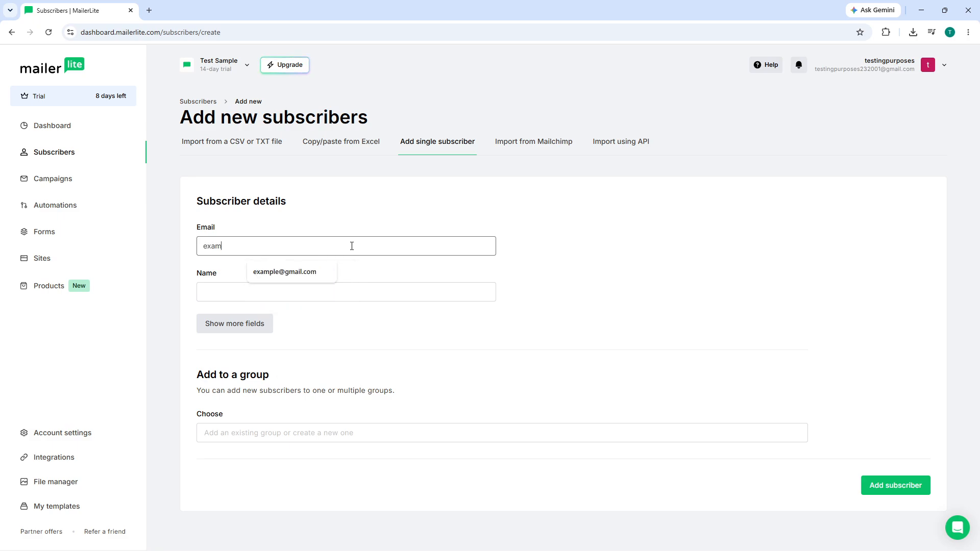
pyautogui.click(293, 273)
# Step: Enter the name example, assign the Newsletter Subscribers group, and save the subscriber
pyautogui.click(259, 288)
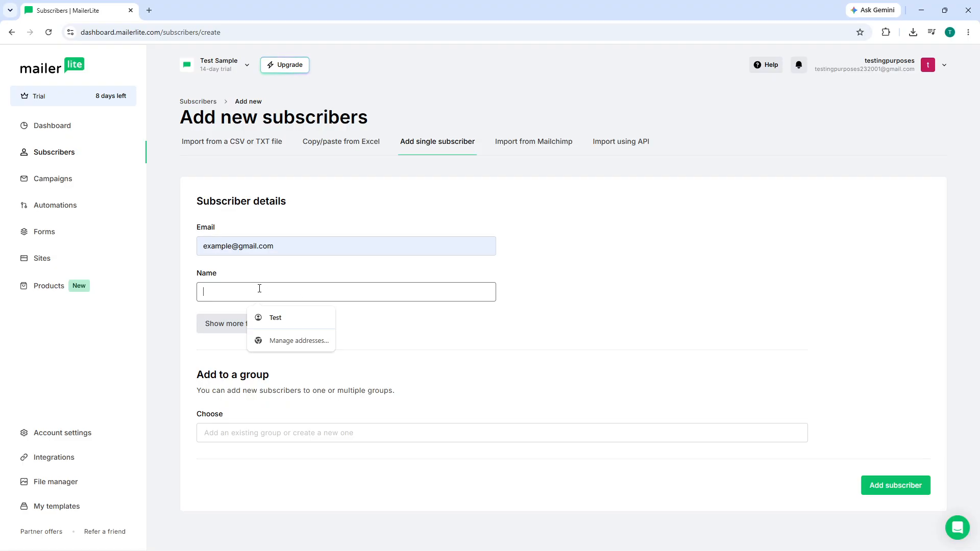
pyautogui.write('examop')
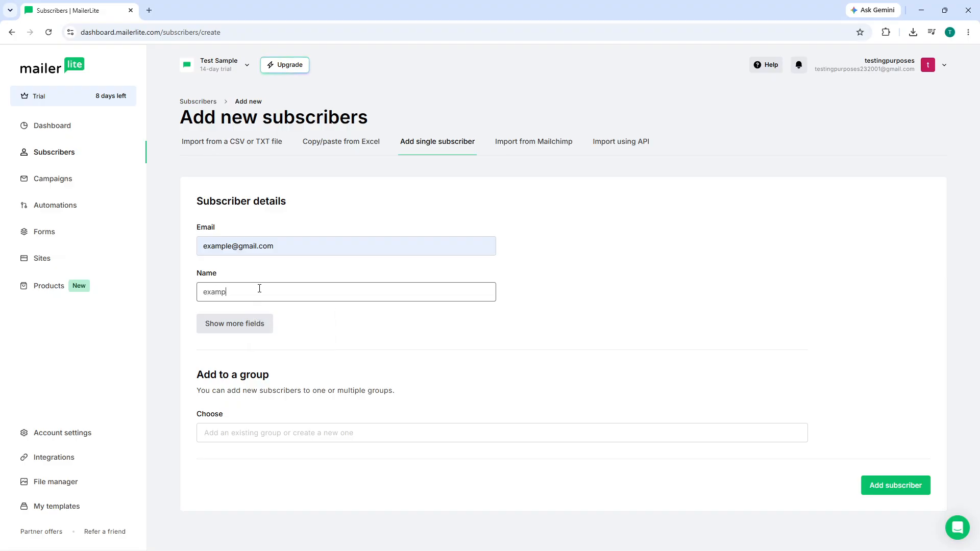
pyautogui.write('le')
pyautogui.click(281, 432)
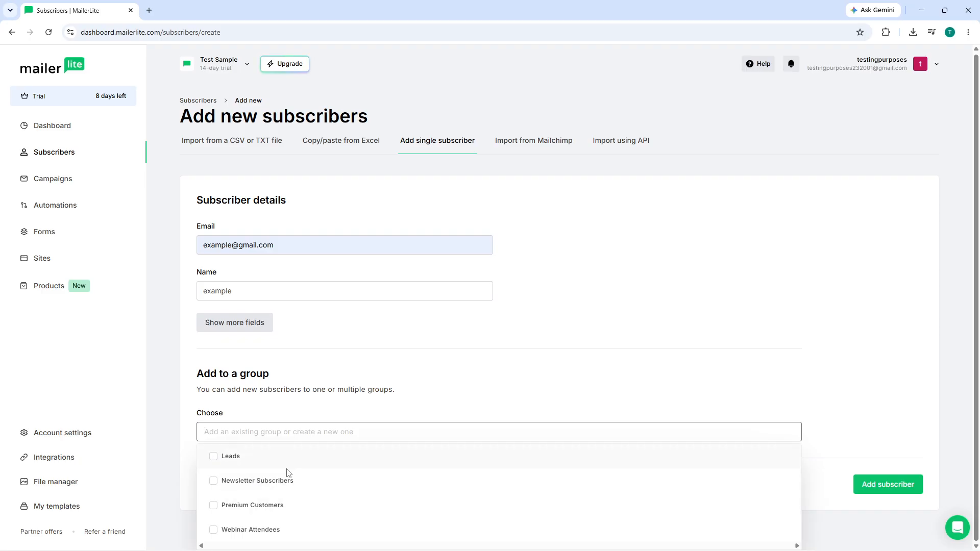
pyautogui.click(282, 481)
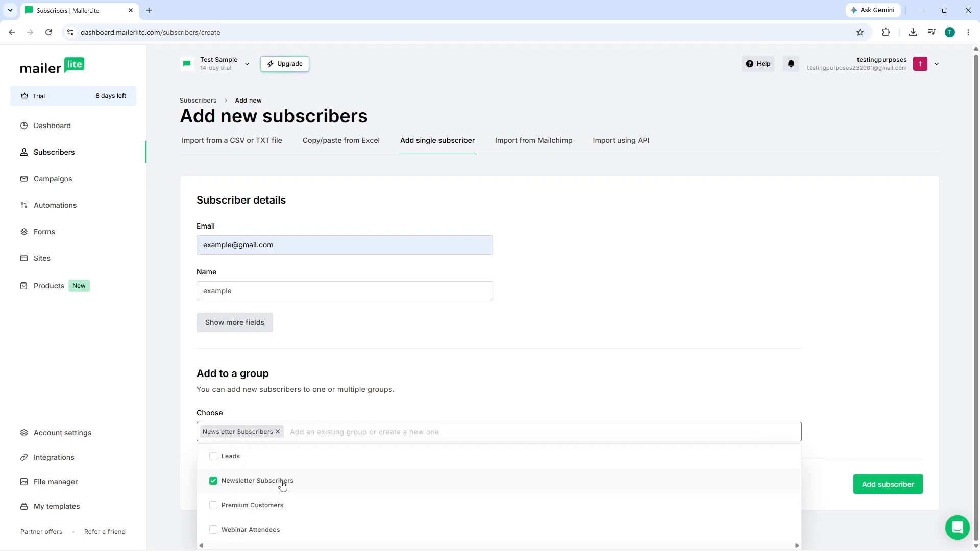
pyautogui.click(608, 379)
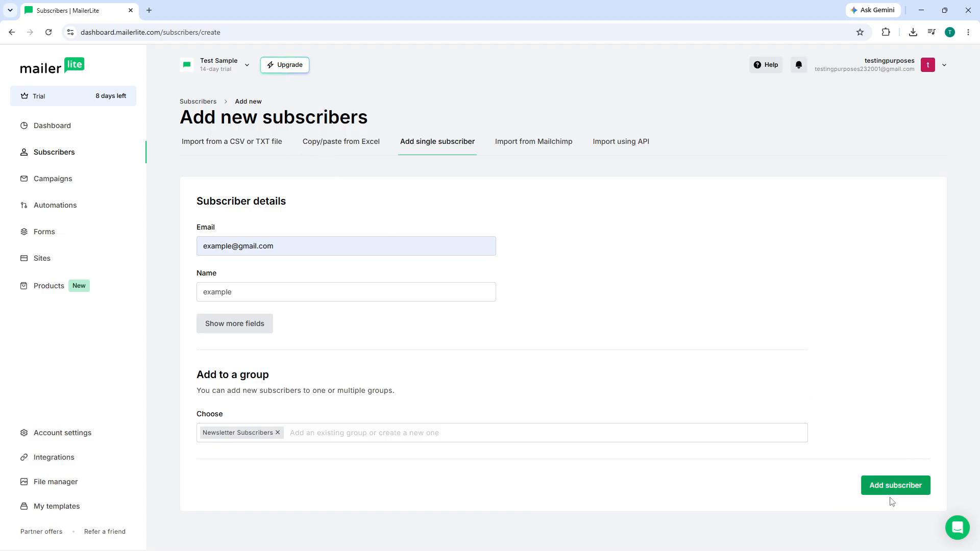
pyautogui.click(889, 483)
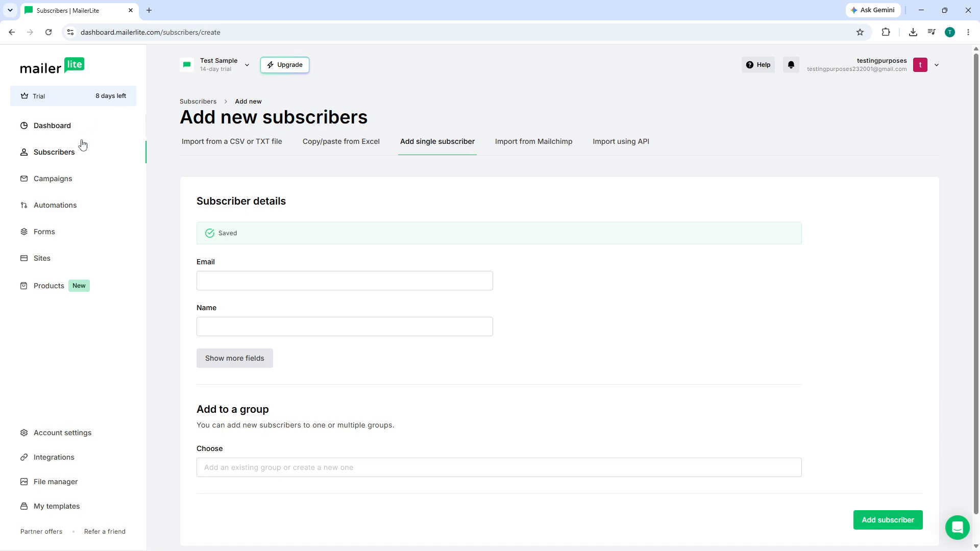
# Step: Return to the subscribers list, scroll through it, and view the Groups tab
pyautogui.click(72, 156)
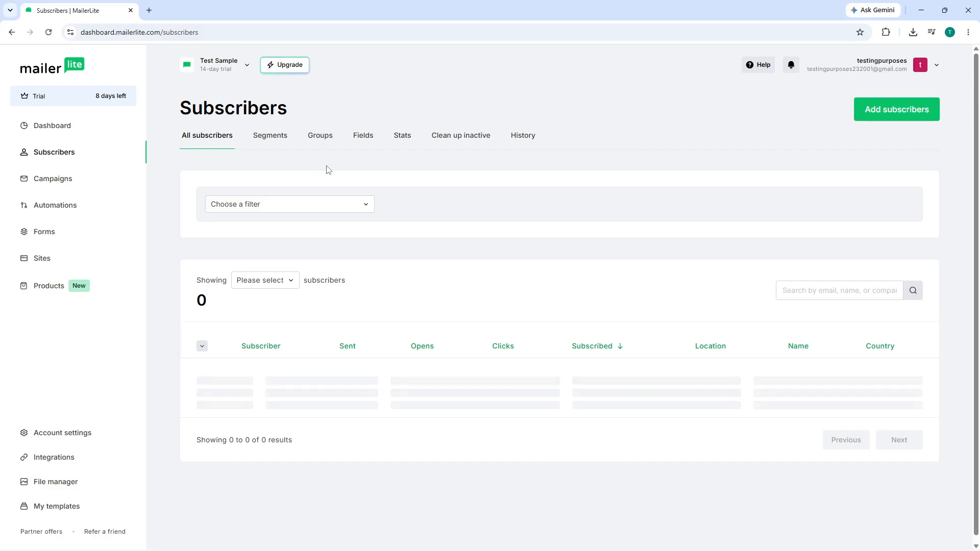
pyautogui.scroll(-3, 361, 313)
pyautogui.scroll(3, 352, 280)
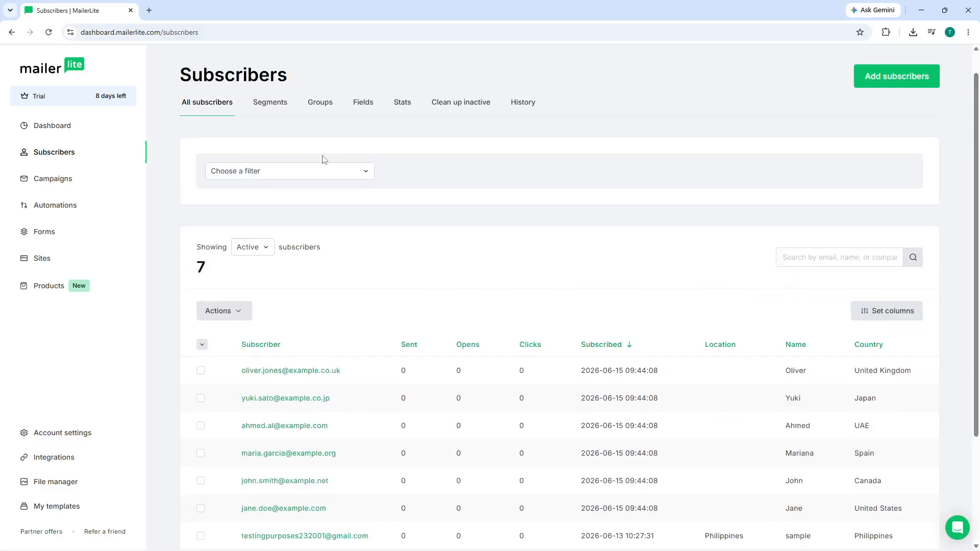
pyautogui.click(330, 136)
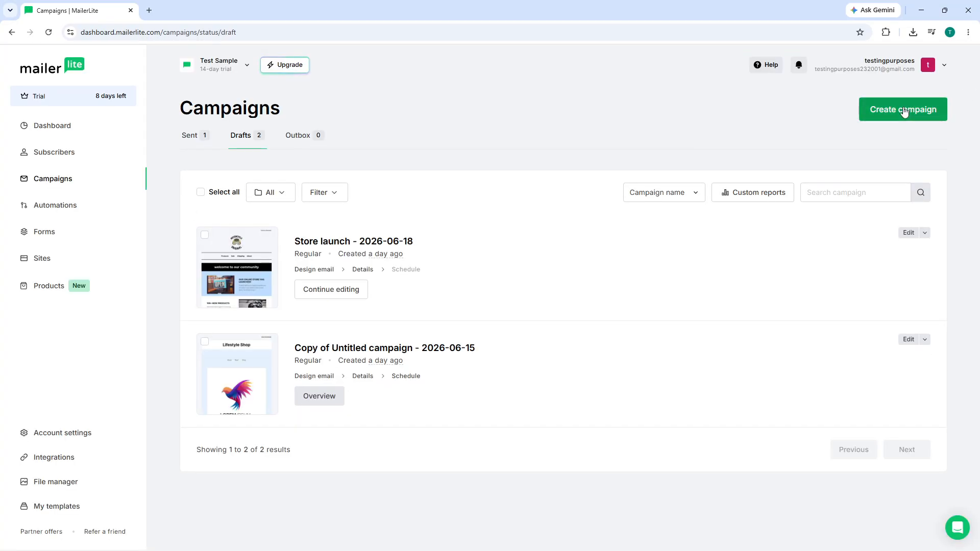
# Step: Create a new Regular campaign and reach the Email design step's template gallery
pyautogui.click(904, 110)
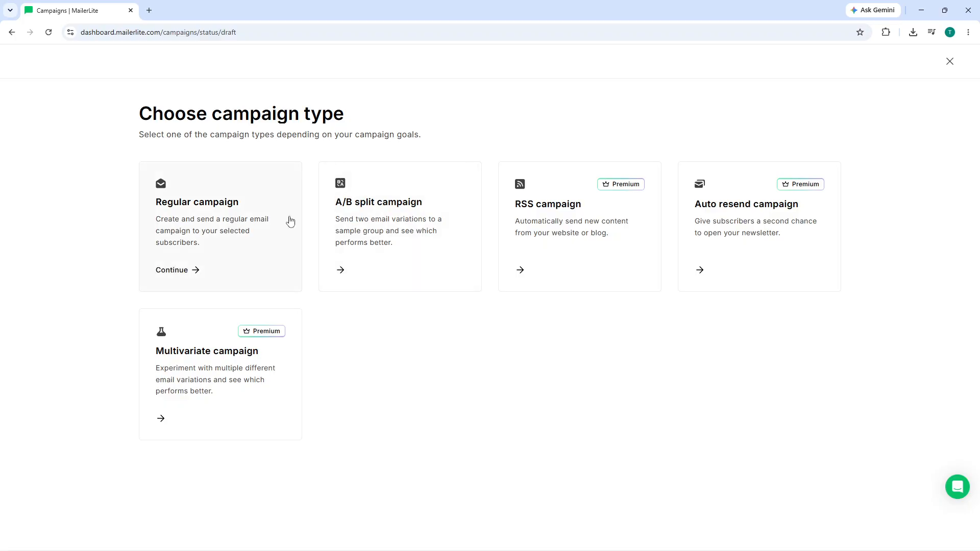
pyautogui.click(257, 230)
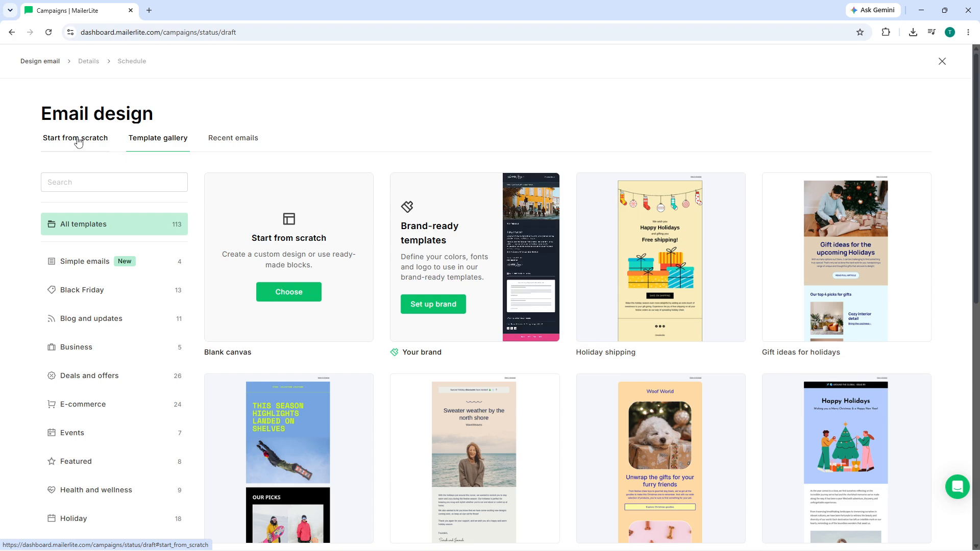
pyautogui.click(77, 143)
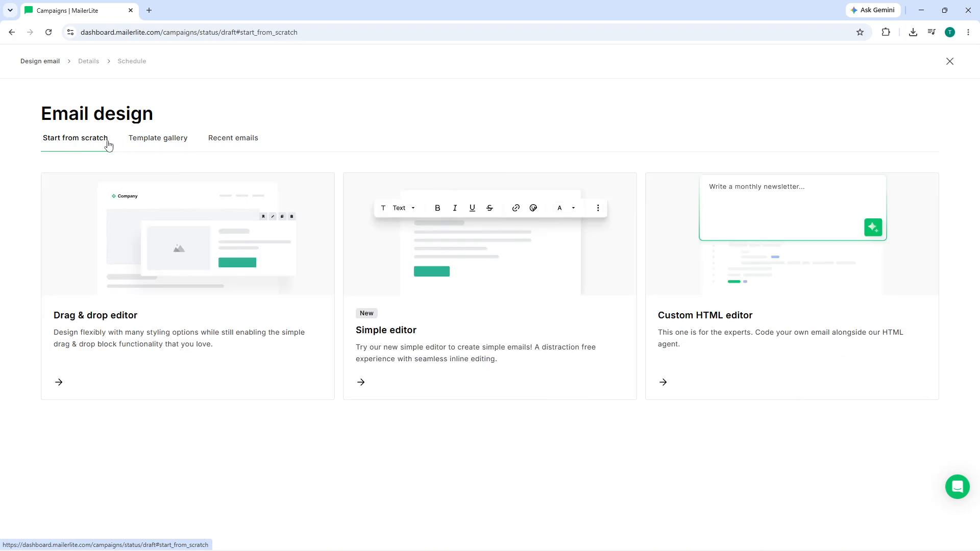
pyautogui.click(135, 139)
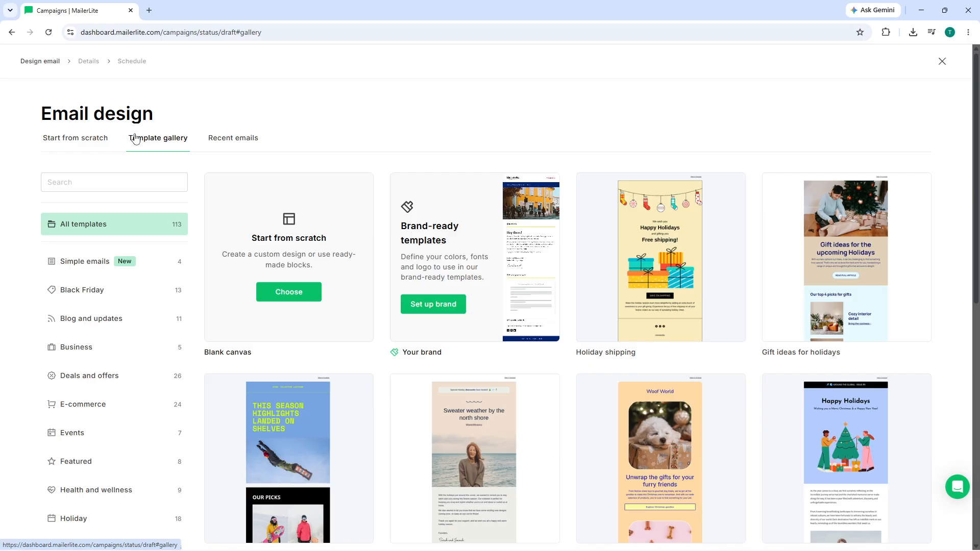
# Step: Browse the template gallery and choose the Special holiday deals template
pyautogui.click(213, 139)
pyautogui.click(169, 142)
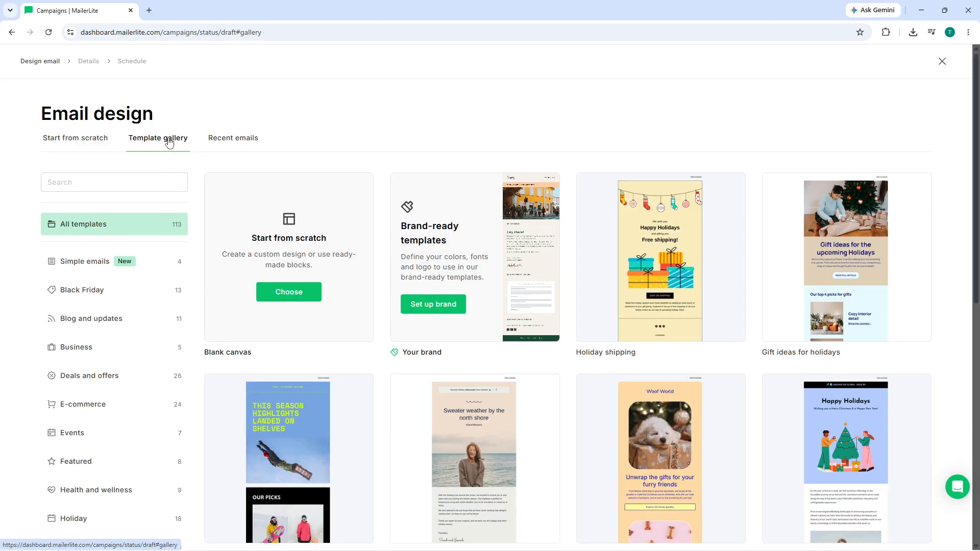
pyautogui.scroll(-6, 700, 281)
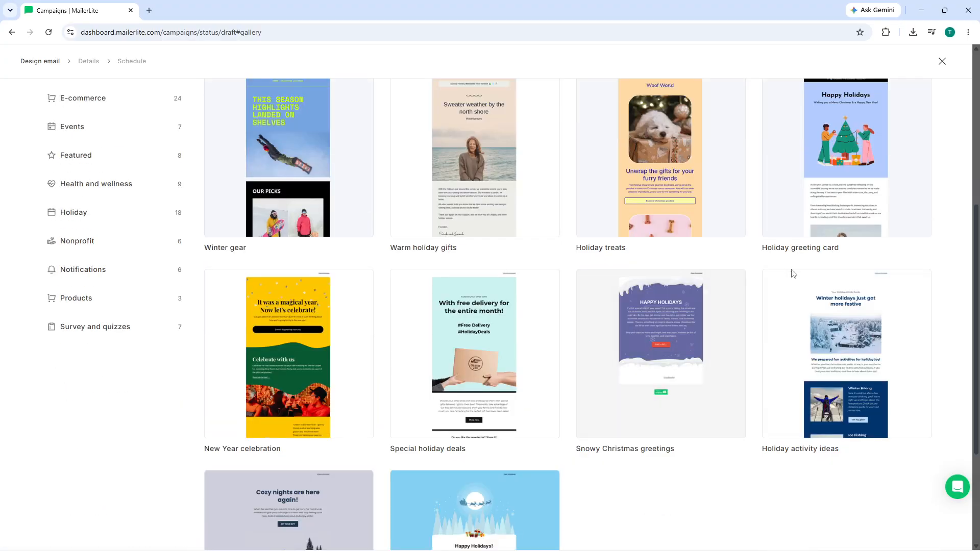
pyautogui.moveTo(297, 365)
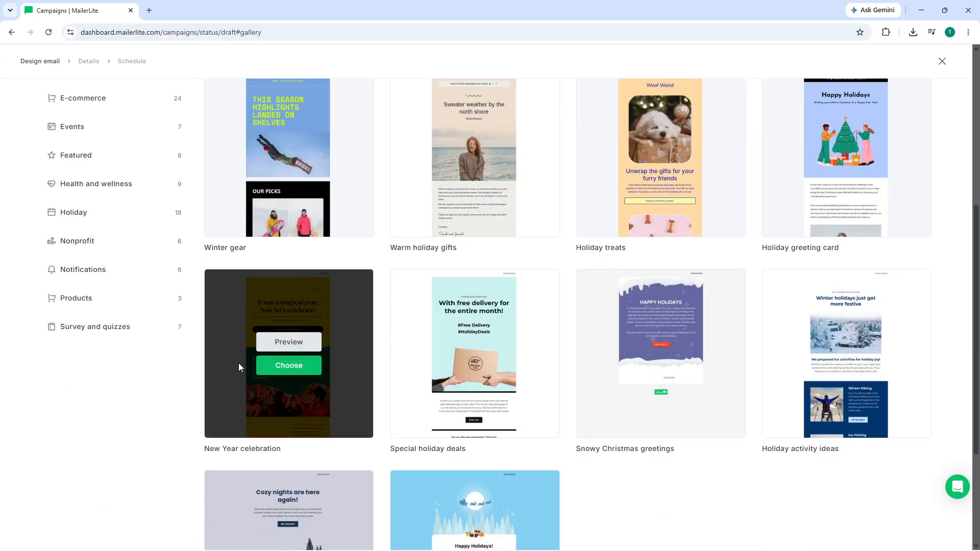
pyautogui.moveTo(720, 409)
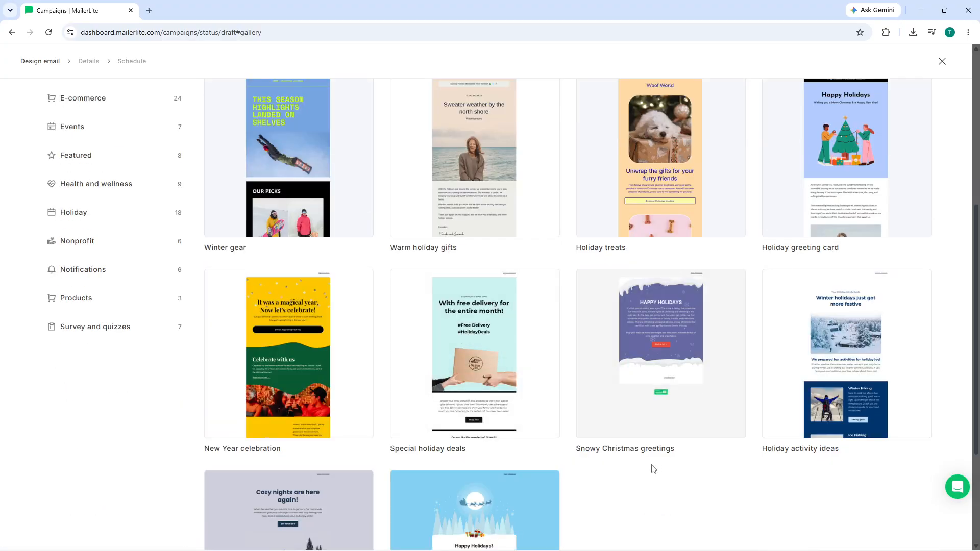
pyautogui.scroll(-3, 628, 449)
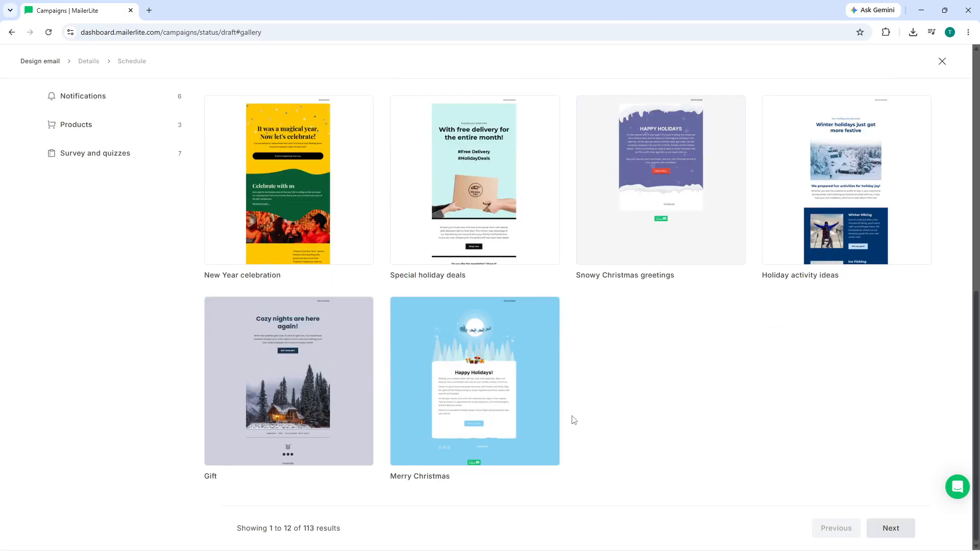
pyautogui.scroll(6, 653, 378)
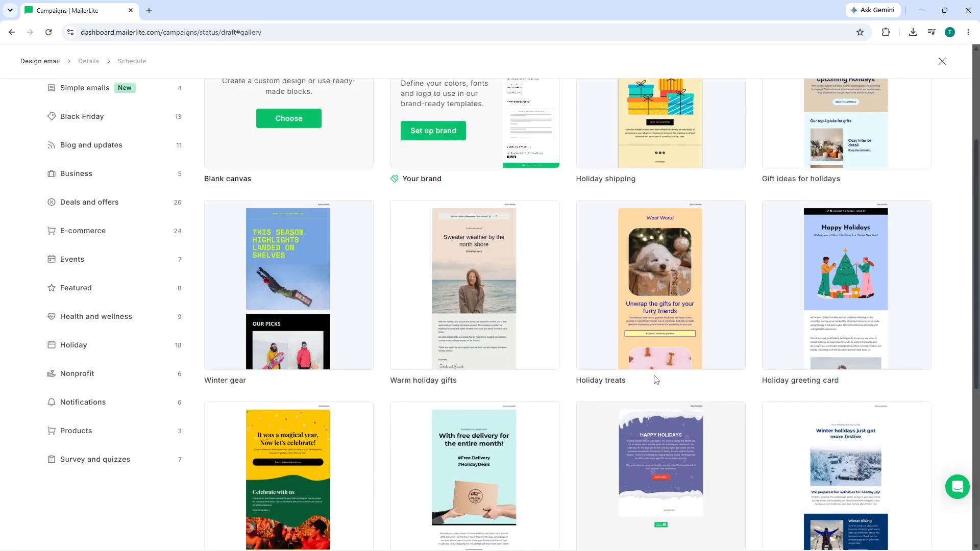
pyautogui.moveTo(670, 274)
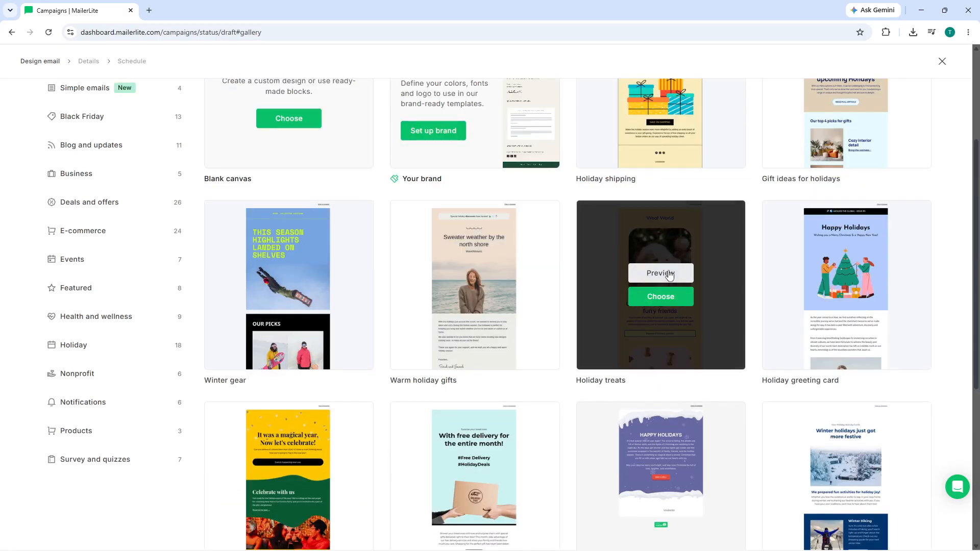
pyautogui.scroll(3, 306, 388)
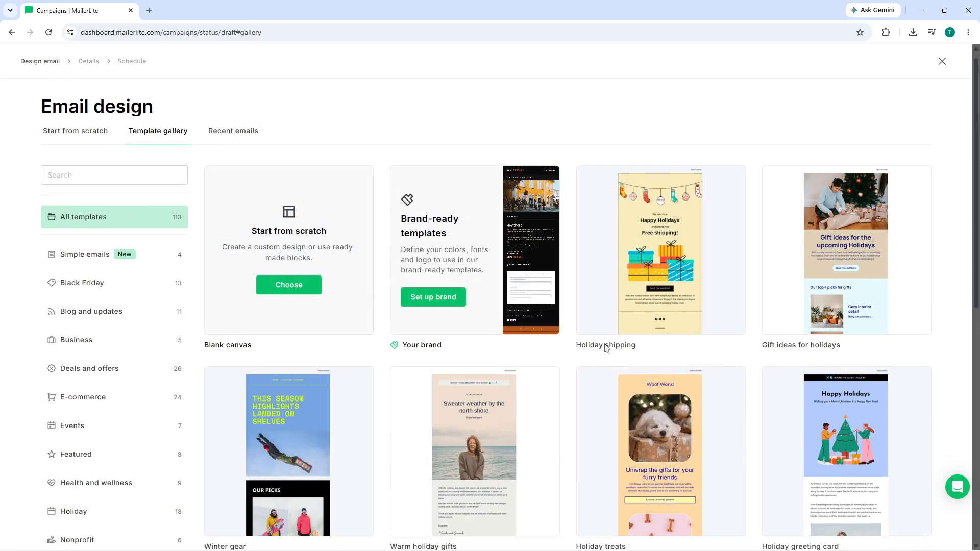
pyautogui.scroll(-4, 439, 314)
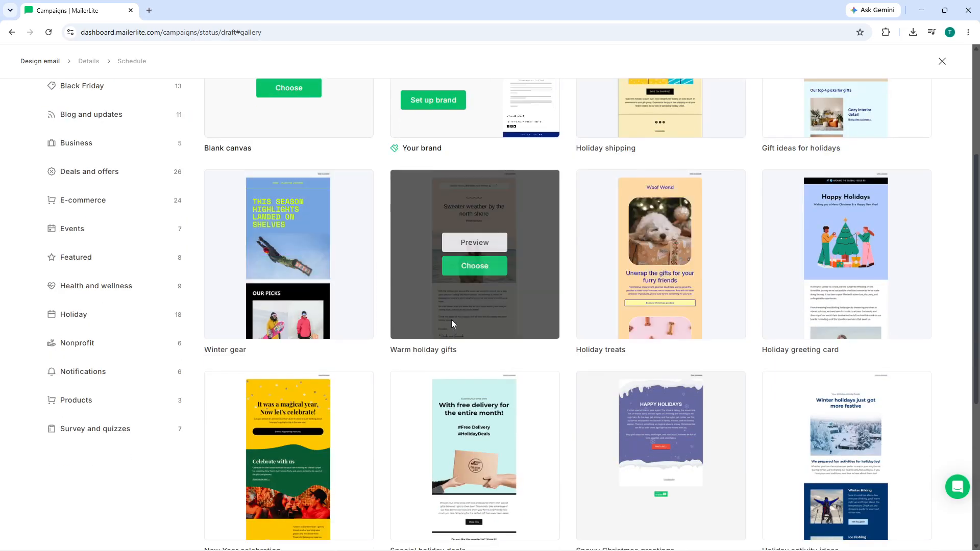
pyautogui.scroll(-2, 499, 265)
pyautogui.click(479, 365)
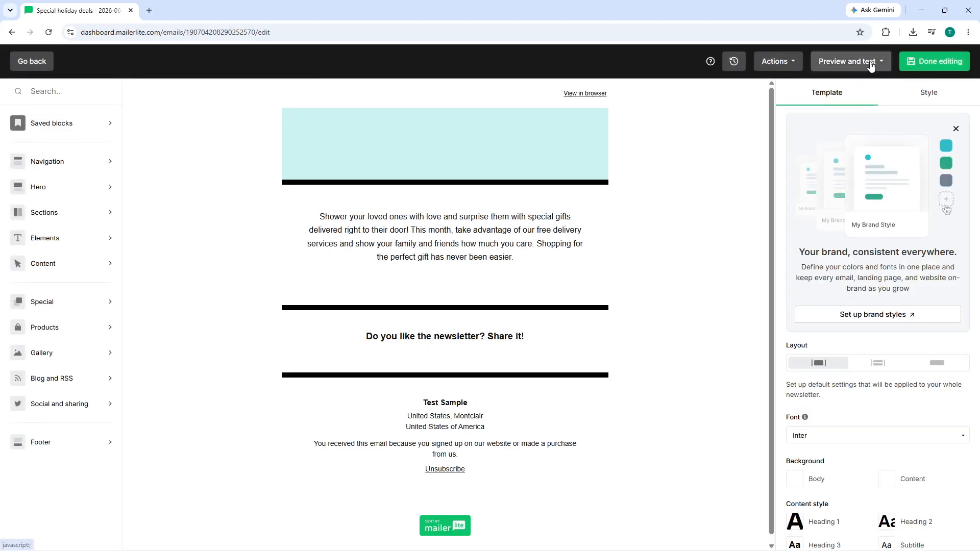
# Step: View the holiday deals email in Preview mode, close it, and reopen Preview and test
pyautogui.click(870, 63)
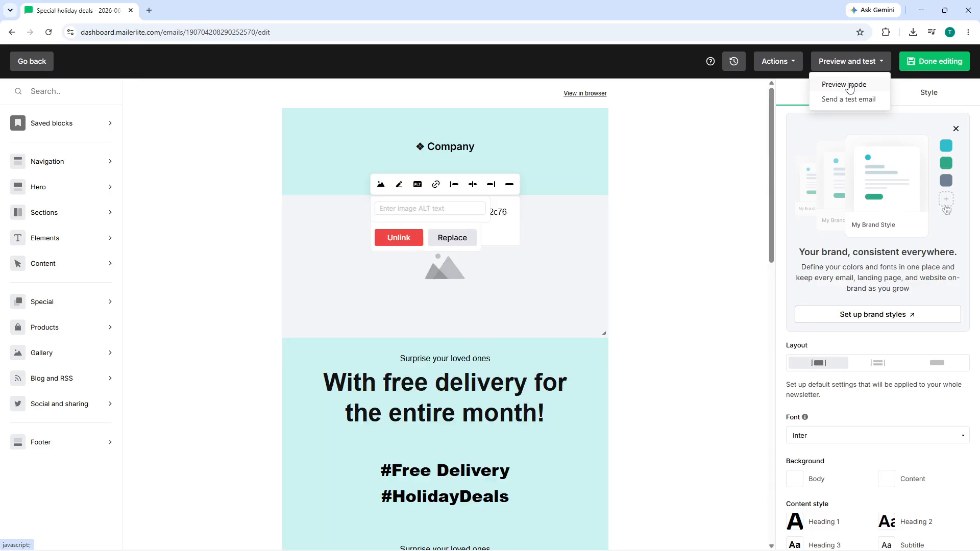
pyautogui.click(848, 86)
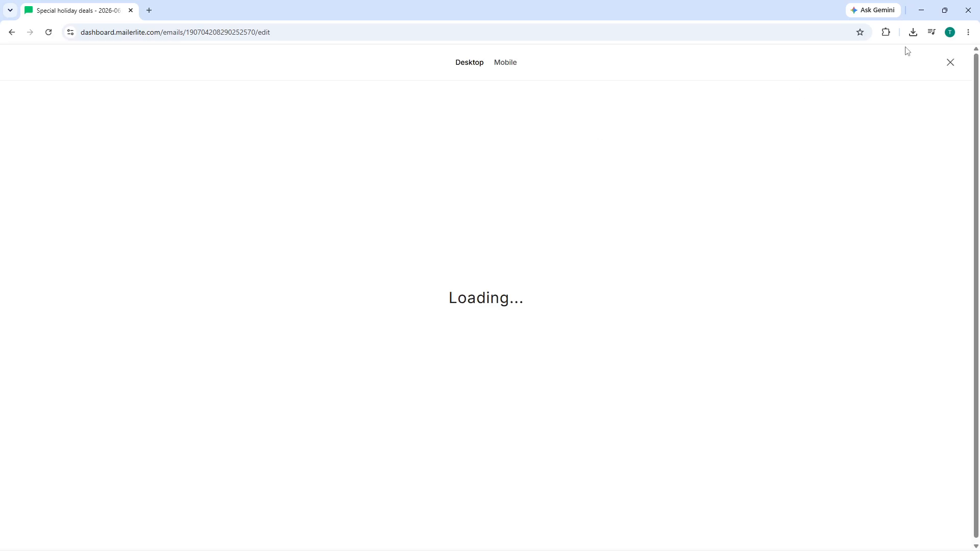
pyautogui.click(949, 62)
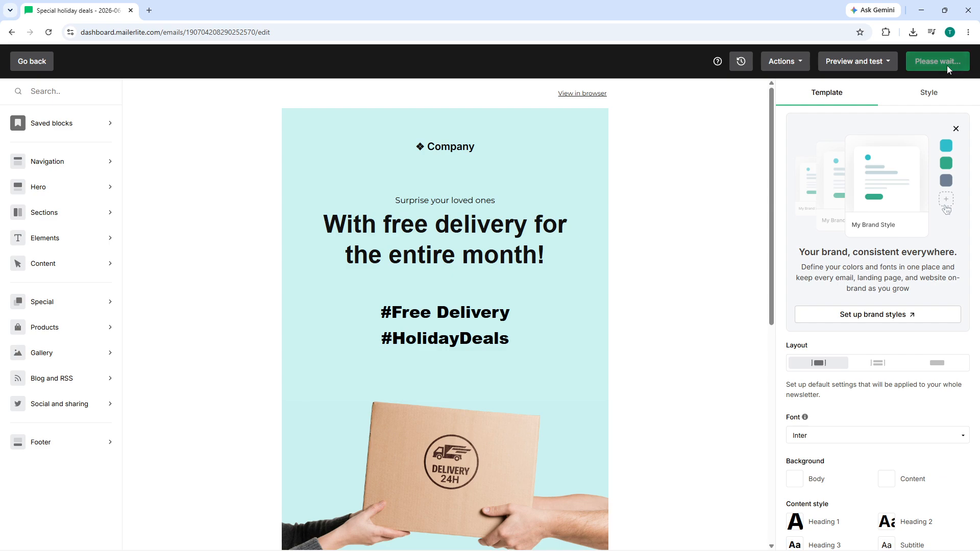
pyautogui.click(857, 62)
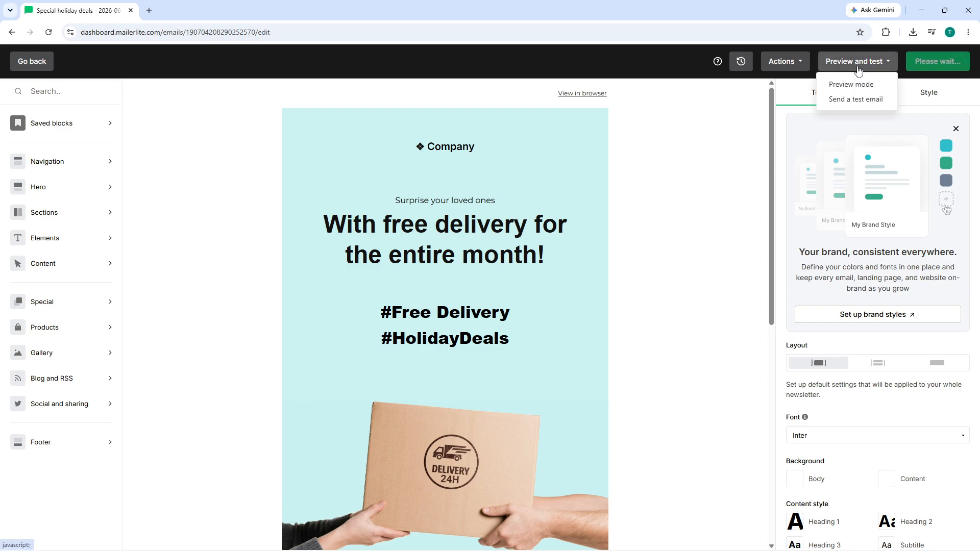
# Step: Send a test of the Special holiday deals email to the Gmail test address
pyautogui.click(848, 99)
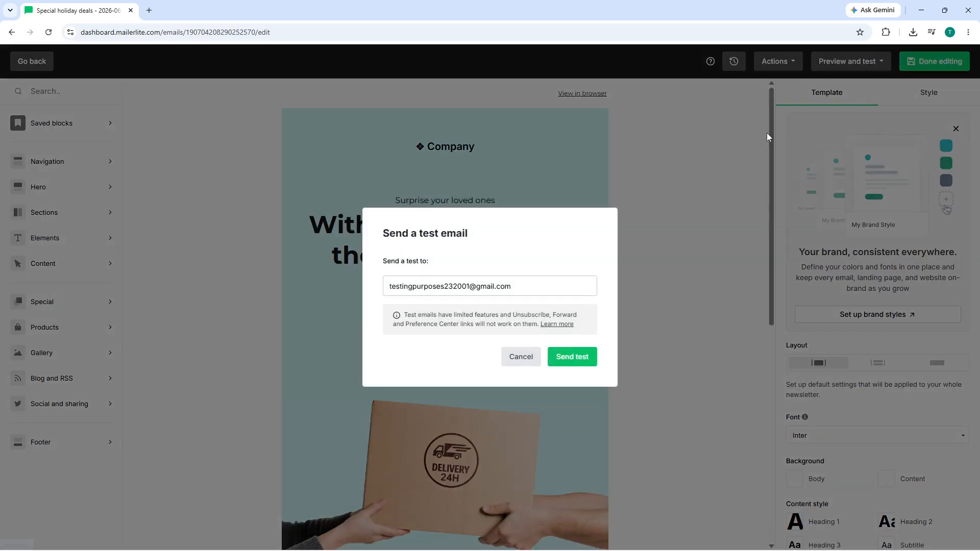
pyautogui.click(571, 360)
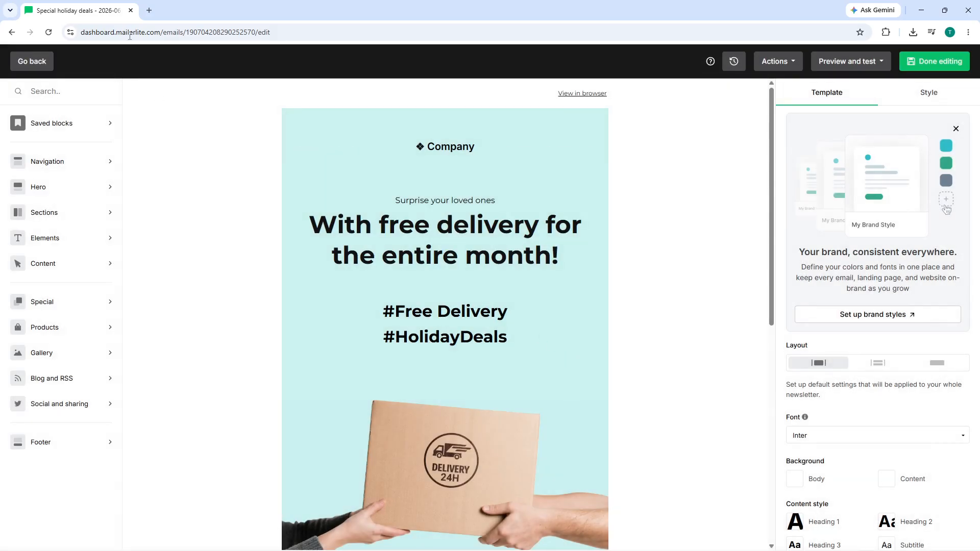
# Step: Open mail.google.com in a new browser tab
pyautogui.click(149, 10)
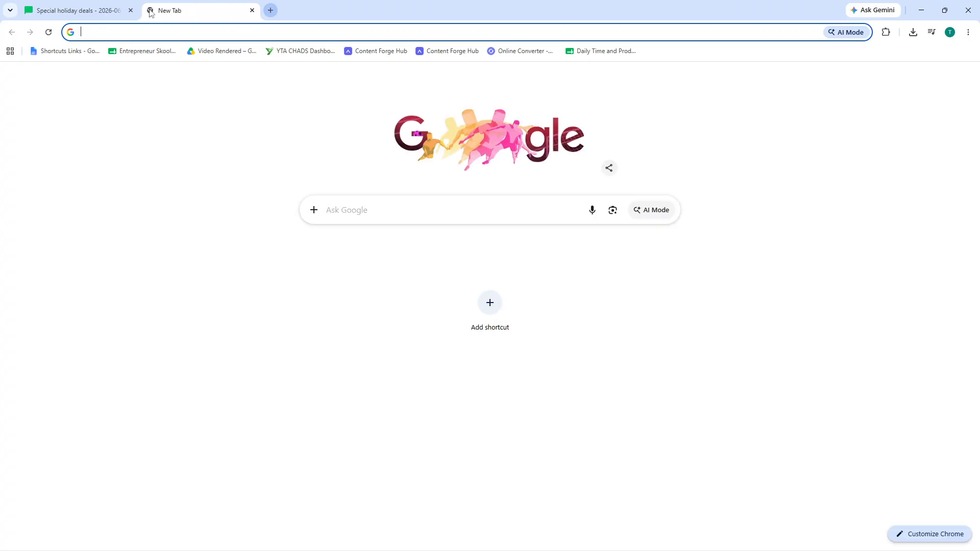
pyautogui.write('g')
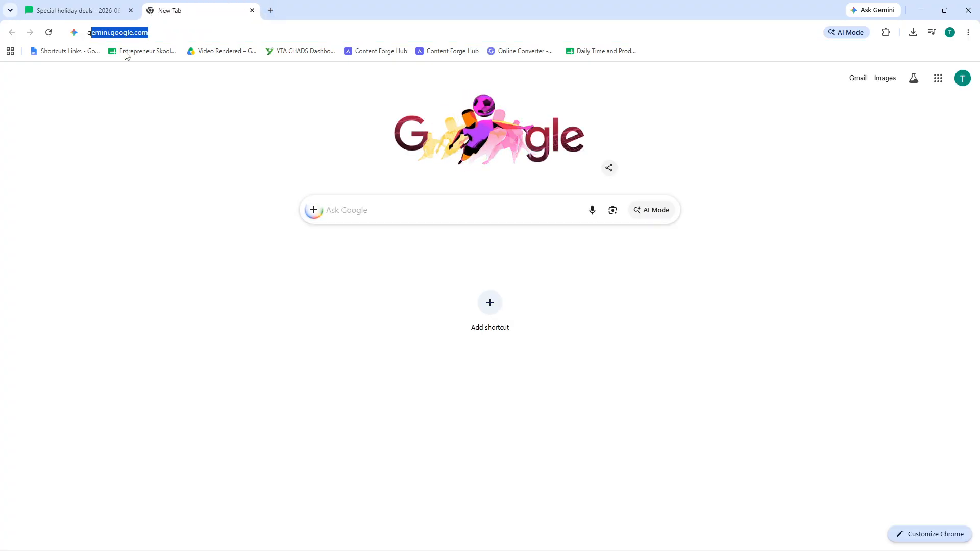
pyautogui.write('m')
pyautogui.click(121, 49)
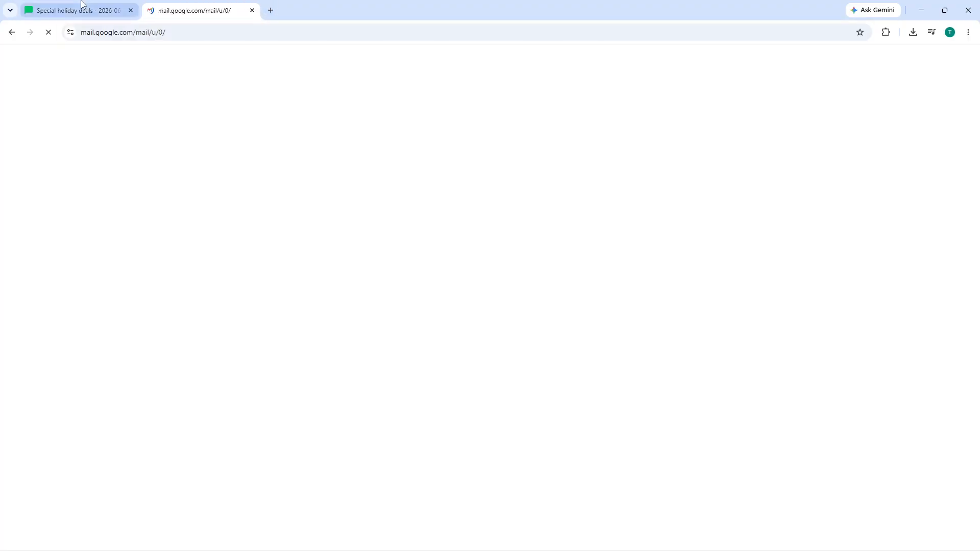
# Step: Mark the MailerLite email design as done editing, then go to the Gmail tab
pyautogui.click(97, 10)
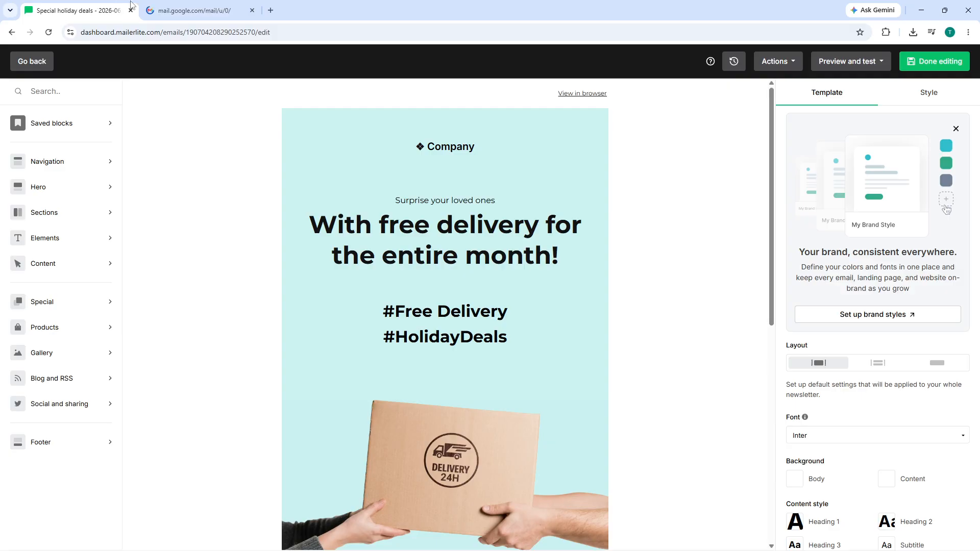
pyautogui.click(912, 62)
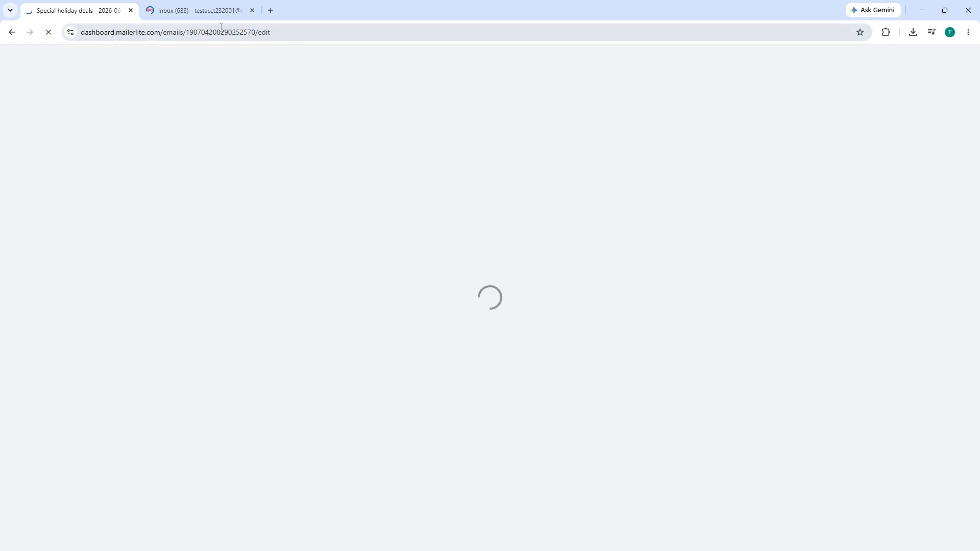
pyautogui.click(208, 15)
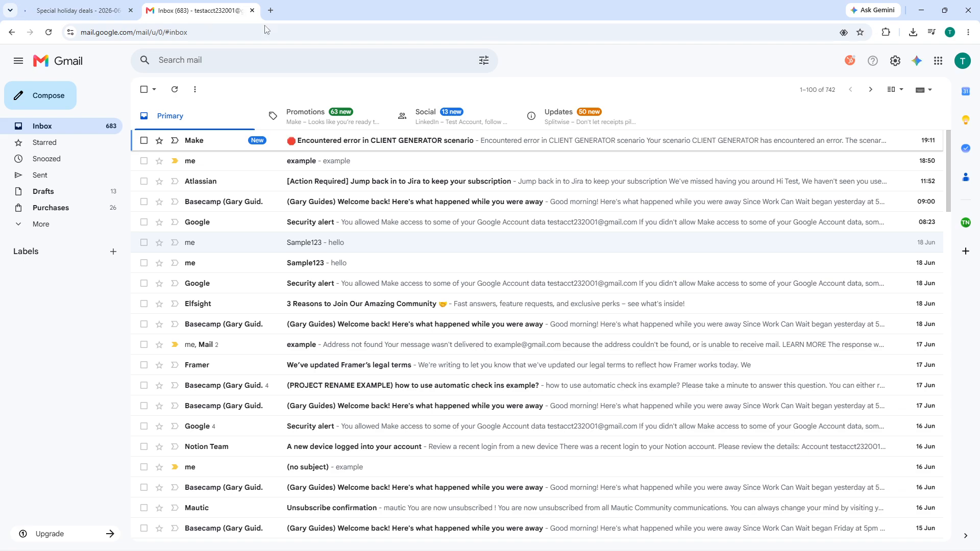
# Step: Open the testing account's Gmail inbox in a third tab, then go back to the MailerLite campaign
pyautogui.click(962, 63)
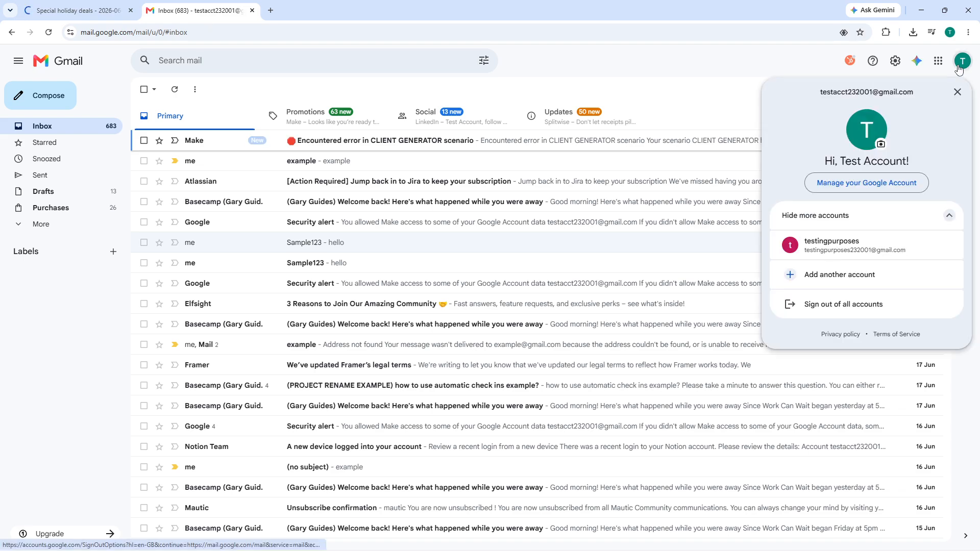
pyautogui.click(831, 243)
pyautogui.click(119, 5)
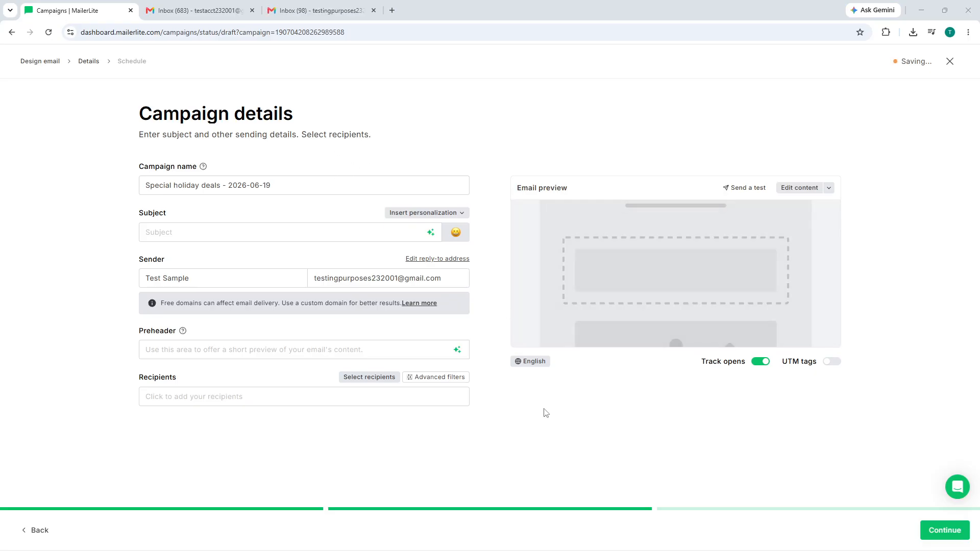
pyautogui.click(286, 398)
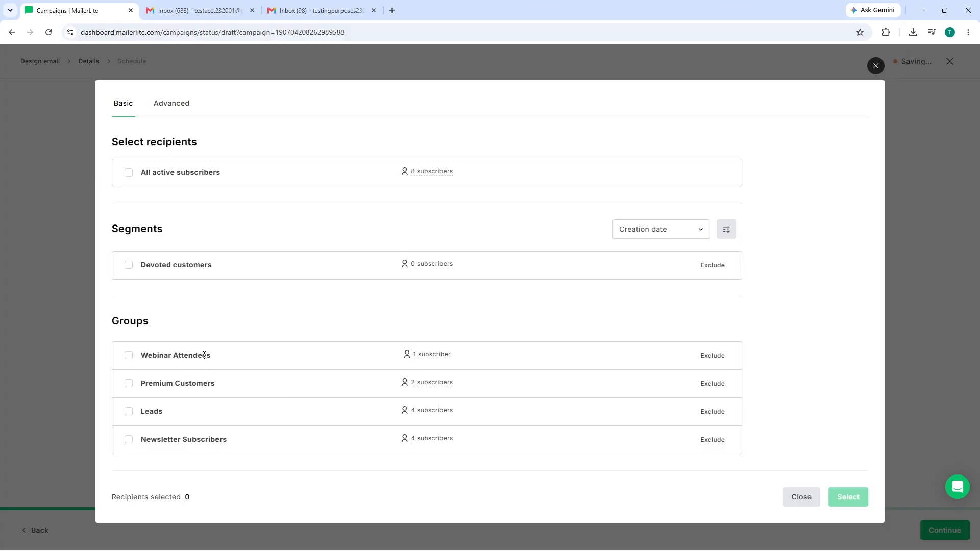
pyautogui.click(129, 356)
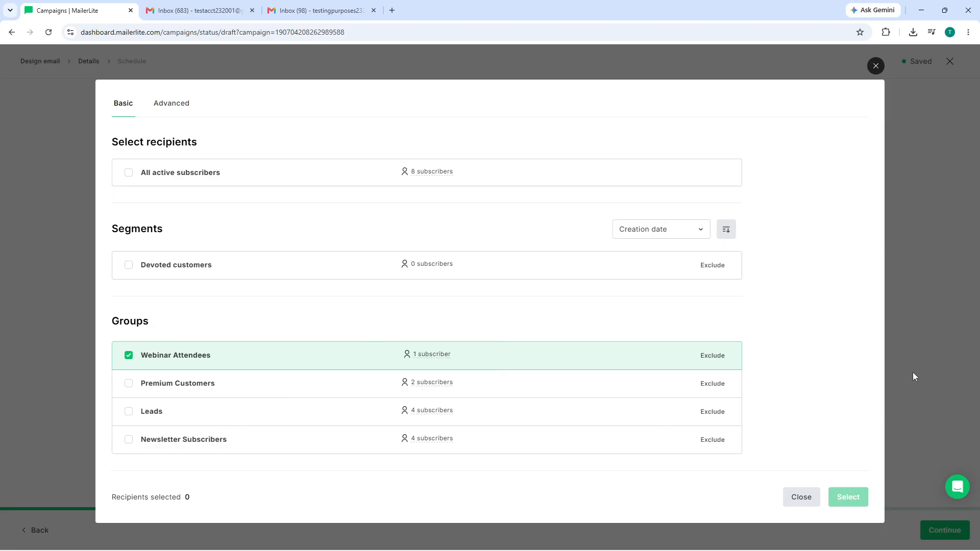
pyautogui.click(874, 66)
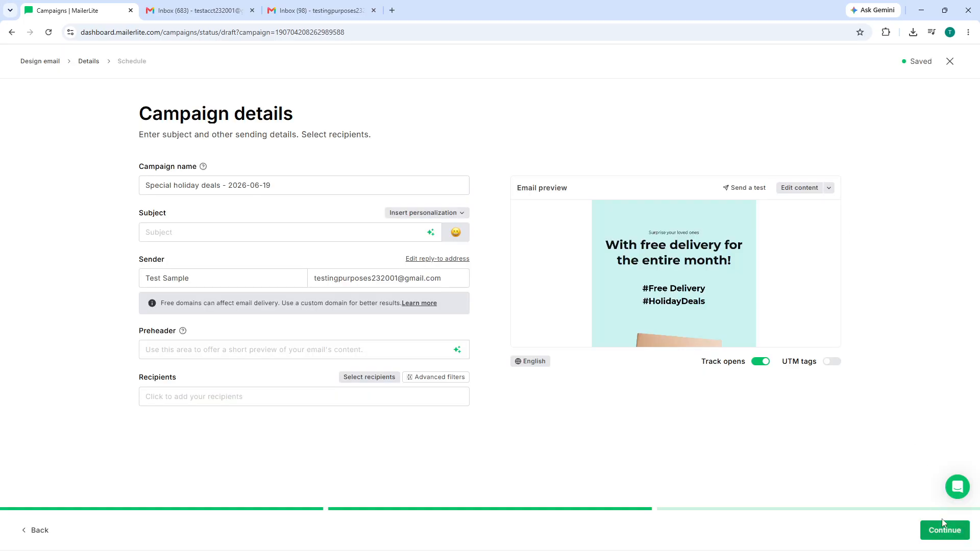
pyautogui.click(318, 6)
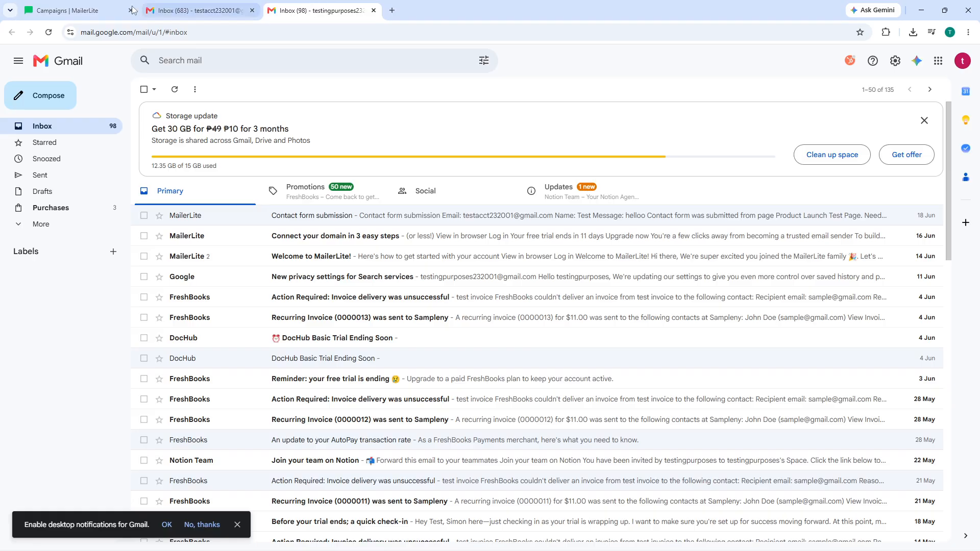
pyautogui.click(73, 6)
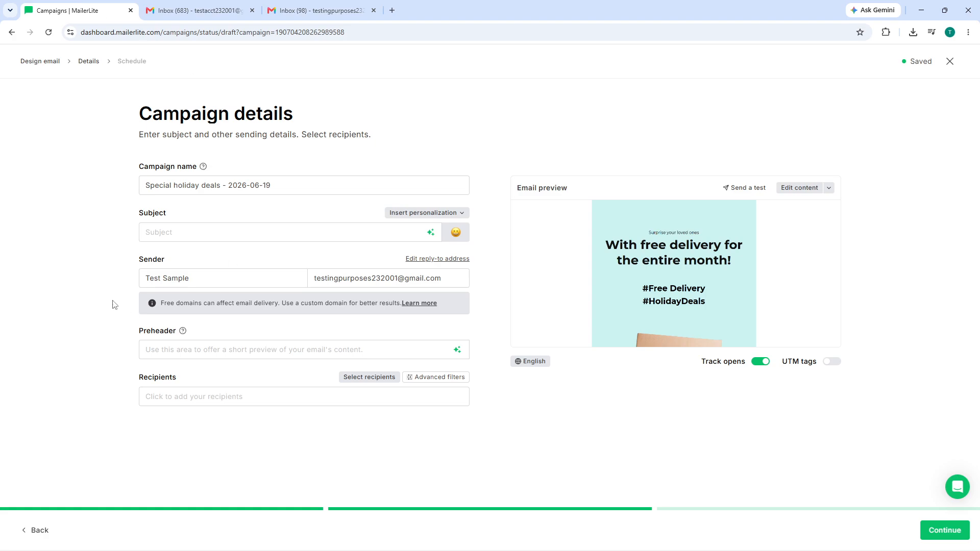